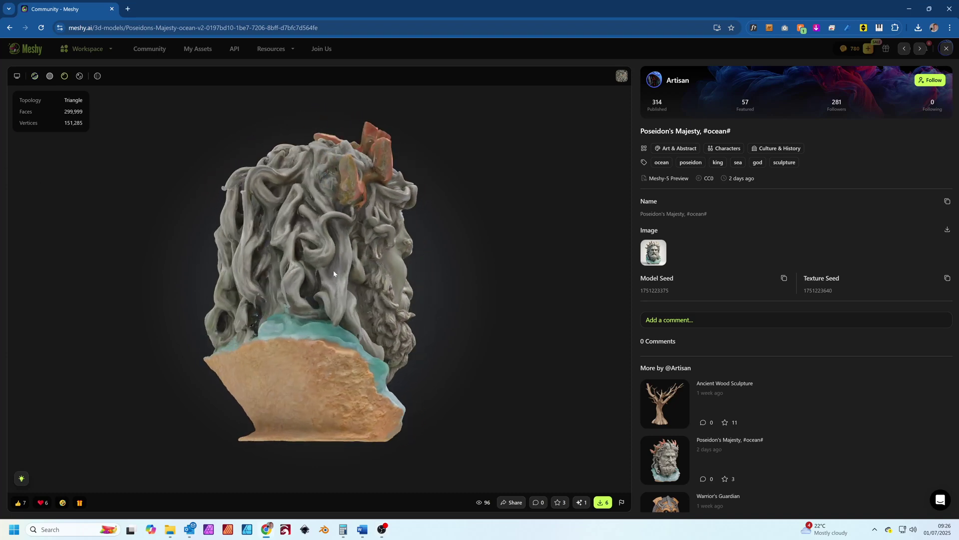
- Browse the Cyclopean Juggernaut and axe community models, orbiting each in the viewer
{"action": "key", "text": "Right"}
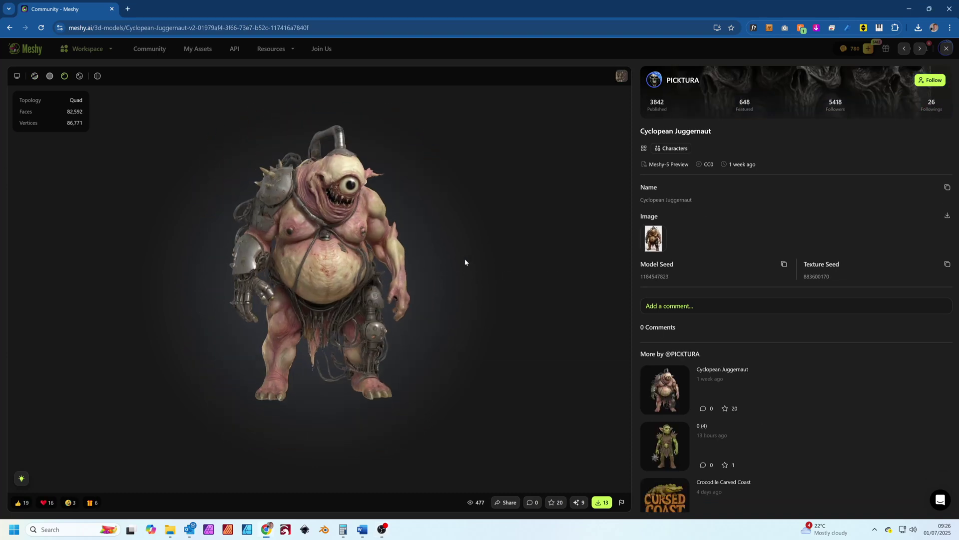
{"action": "left_click_drag", "start_coordinate": [465, 262], "coordinate": [445, 258]}
{"action": "scroll", "coordinate": [322, 230], "scroll_direction": "up", "scroll_amount": 3}
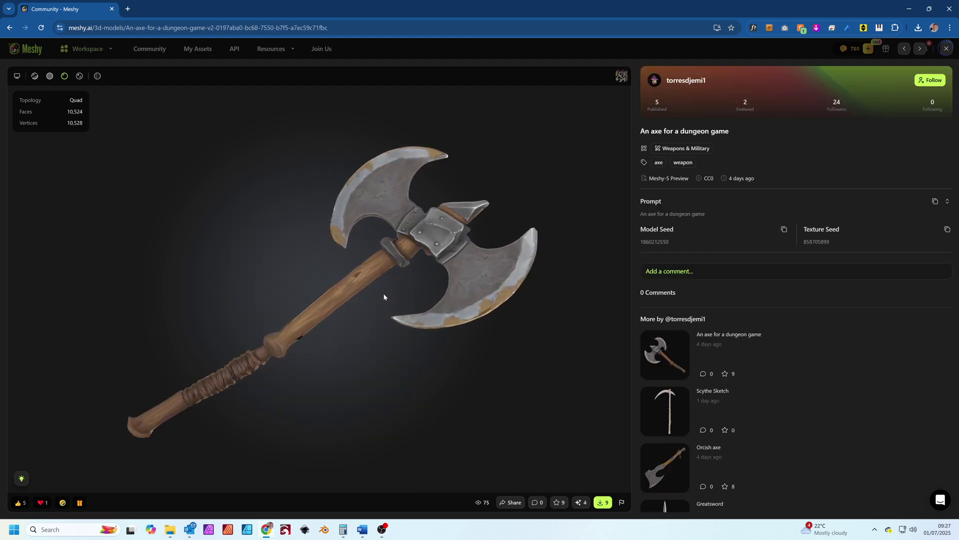
{"action": "left_click_drag", "start_coordinate": [383, 293], "coordinate": [149, 194]}
{"action": "left_click_drag", "start_coordinate": [230, 253], "coordinate": [380, 245]}
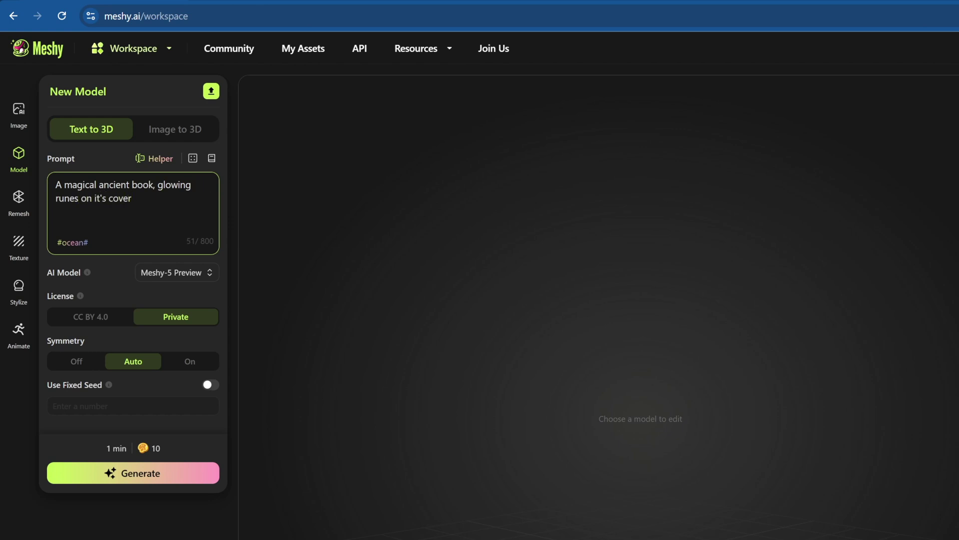
- Expand the magical-book prompt into a detailed grimoire description and choose the flat top-left draft
{"action": "left_click", "coordinate": [160, 158]}
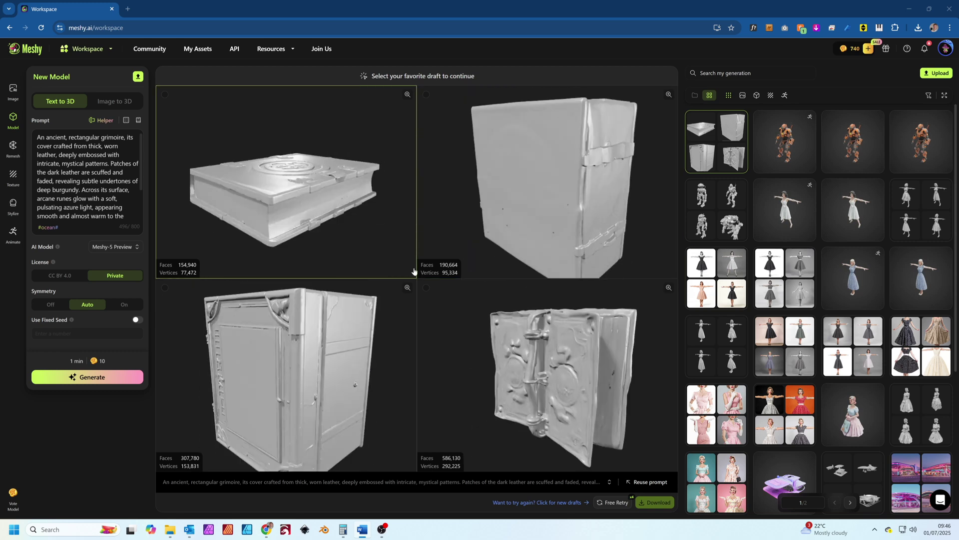
{"action": "left_click", "coordinate": [298, 247]}
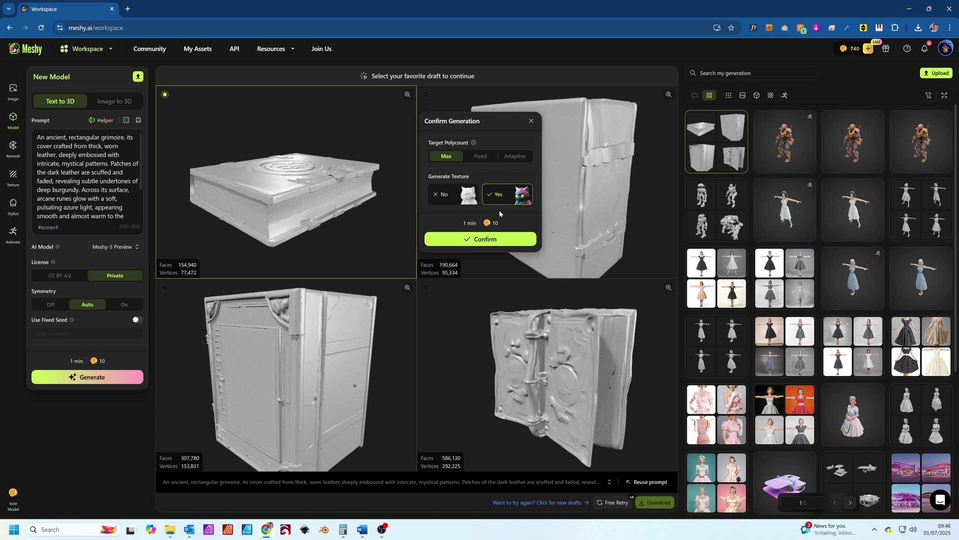
- Generate the textured grimoire and inspect it from several angles in clay and wireframe views
{"action": "left_click", "coordinate": [493, 240]}
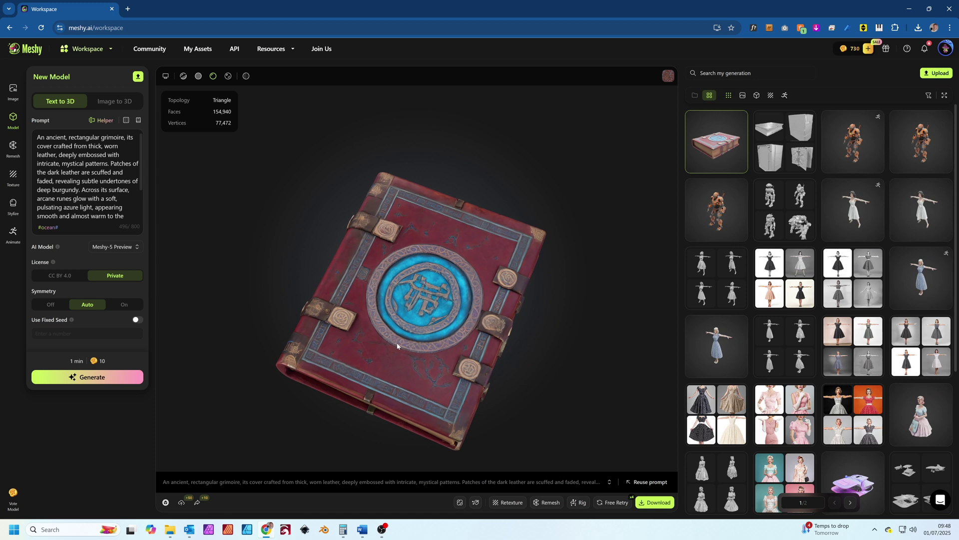
{"action": "left_click_drag", "start_coordinate": [397, 346], "coordinate": [496, 318]}
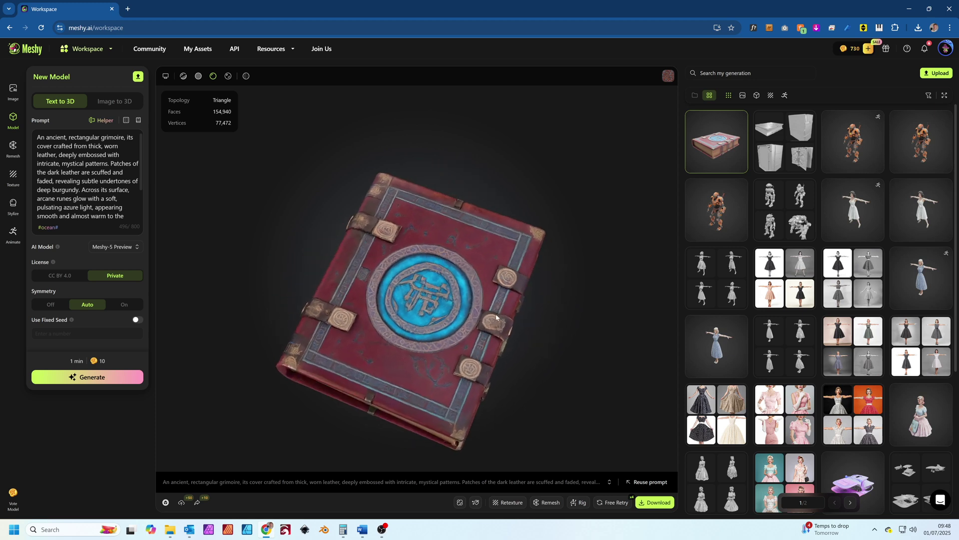
{"action": "left_click", "coordinate": [198, 76]}
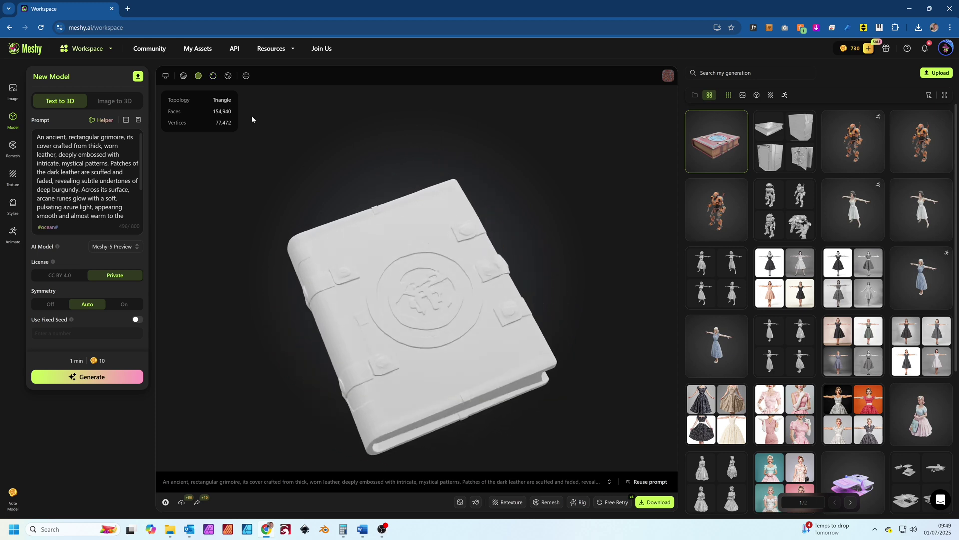
{"action": "left_click", "coordinate": [247, 76]}
{"action": "left_click_drag", "start_coordinate": [398, 324], "coordinate": [263, 184]}
{"action": "scroll", "coordinate": [430, 263], "scroll_direction": "up", "scroll_amount": 3}
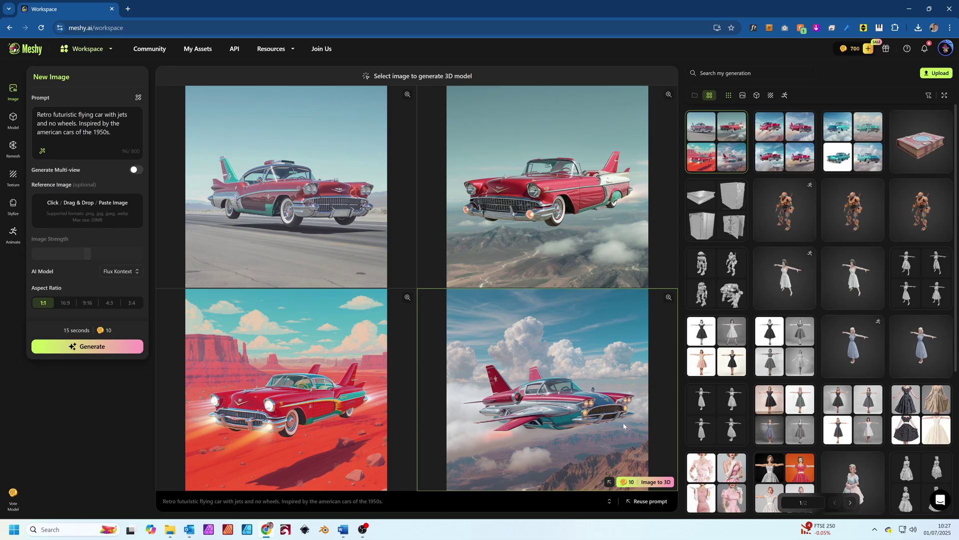
- Turn the bottom-right flying-car image into a 3D jet car, then reopen the model from the gallery
{"action": "left_click", "coordinate": [668, 298]}
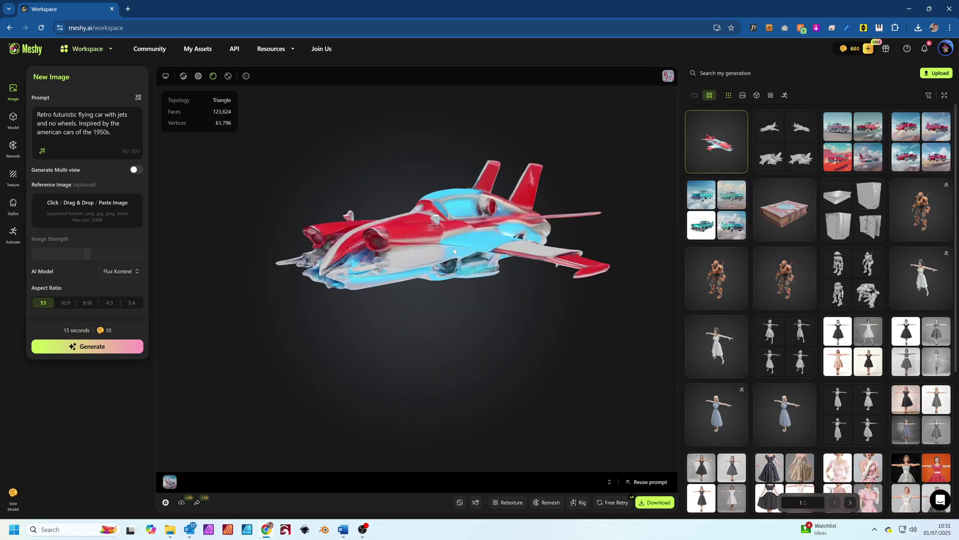
{"action": "left_click_drag", "start_coordinate": [433, 255], "coordinate": [509, 259]}
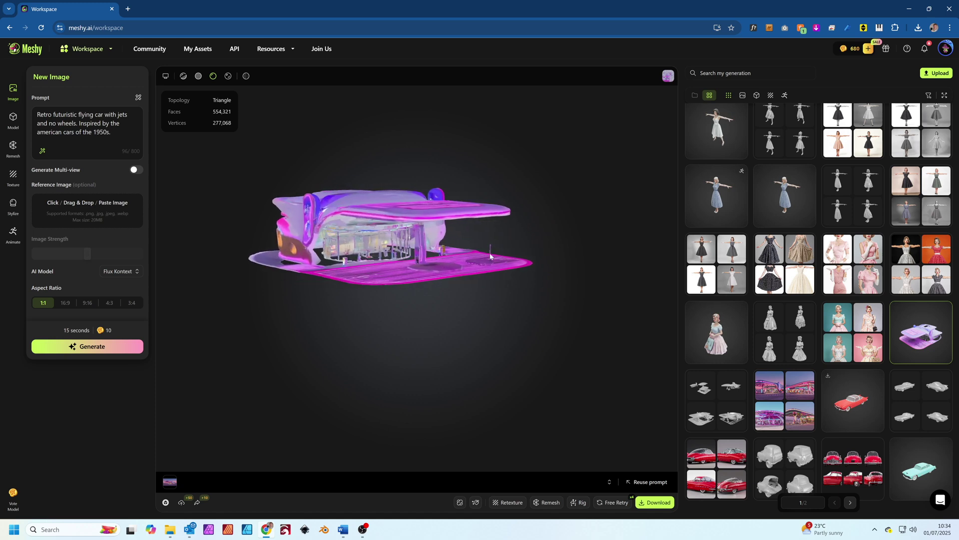
{"action": "left_click", "coordinate": [852, 400]}
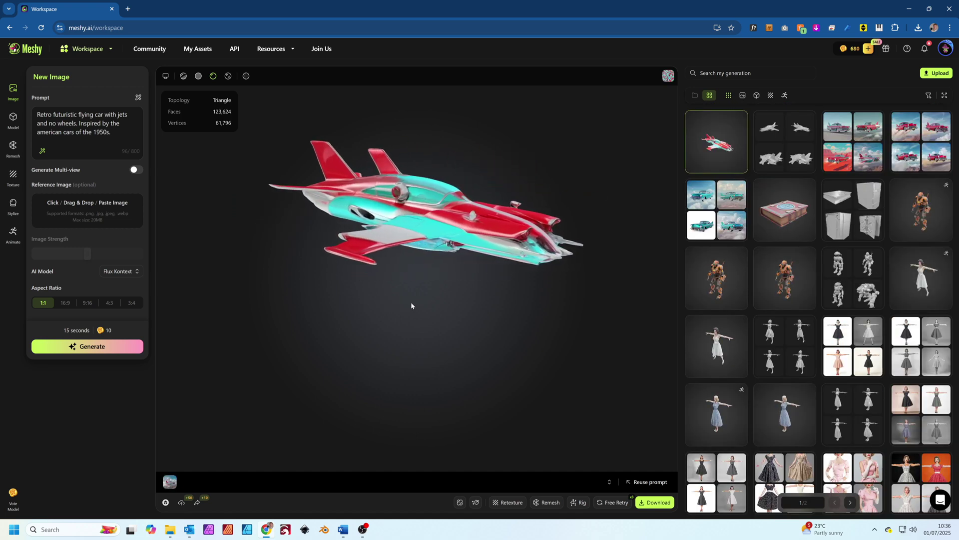
- Download the jet-car model in blend format
{"action": "left_click", "coordinate": [660, 505]}
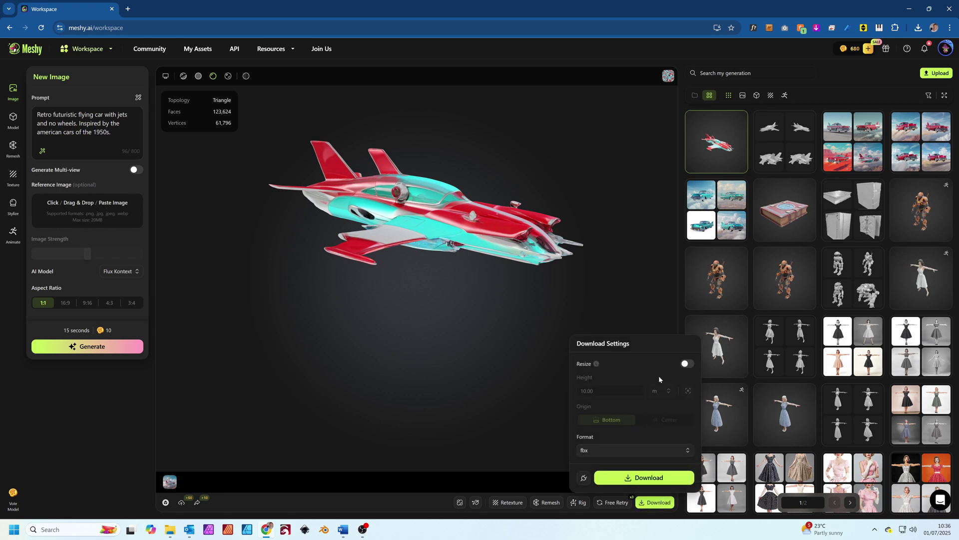
{"action": "left_click", "coordinate": [644, 450]}
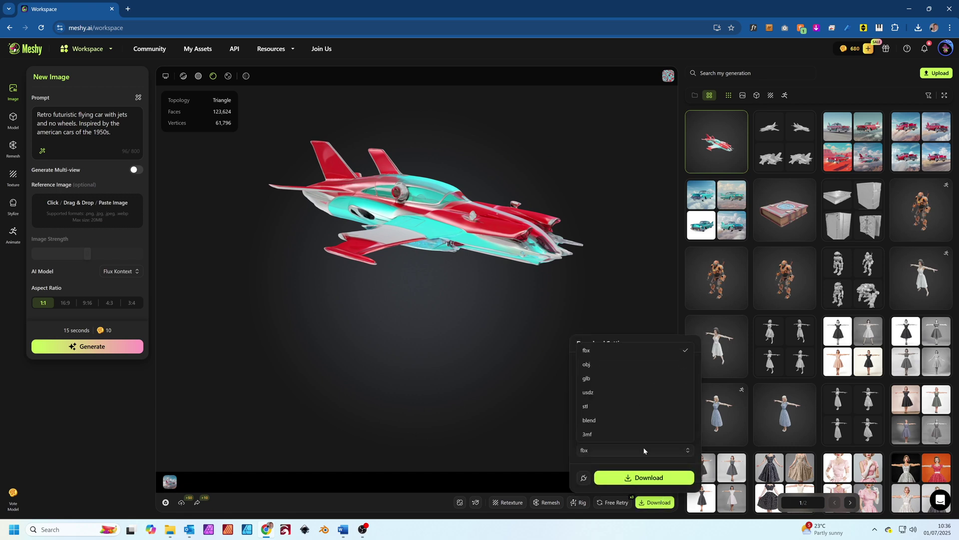
{"action": "left_click", "coordinate": [622, 421]}
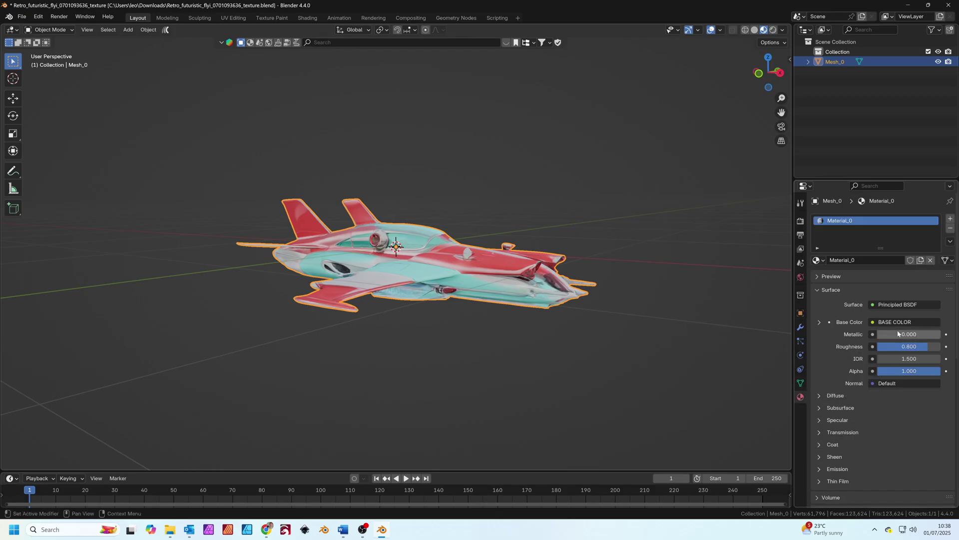
- Set the jet car's Metallic to 0.340 and orbit around it against the cloudy sky
{"action": "left_click_drag", "start_coordinate": [897, 334], "coordinate": [919, 334]}
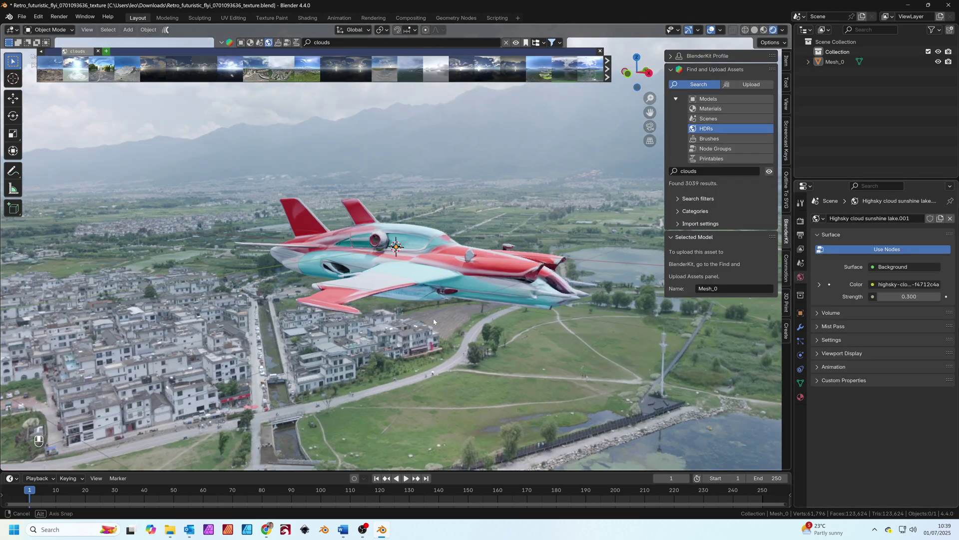
{"action": "middle_click_drag", "start_coordinate": [500, 300], "coordinate": [462, 310]}
{"action": "middle_click_drag", "start_coordinate": [544, 321], "coordinate": [504, 286]}
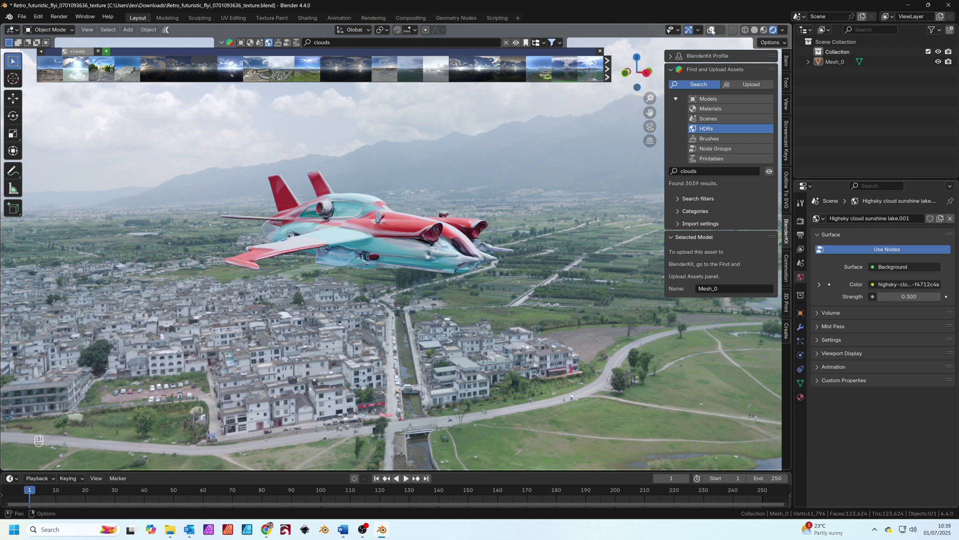
{"action": "middle_click_drag", "start_coordinate": [537, 283], "coordinate": [626, 286]}
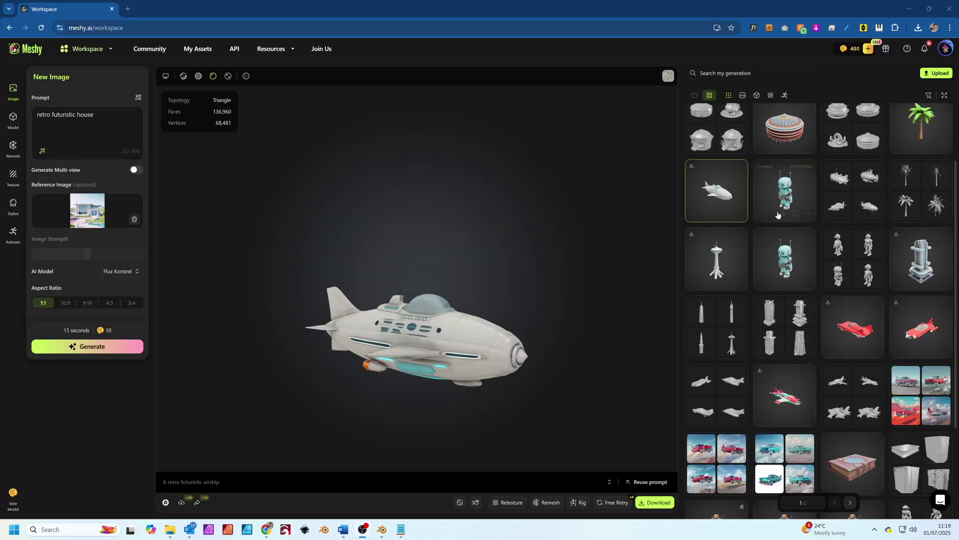
- View the robot, retro-futuristic tower, red flying car and circular building models in turn
{"action": "left_click", "coordinate": [778, 192]}
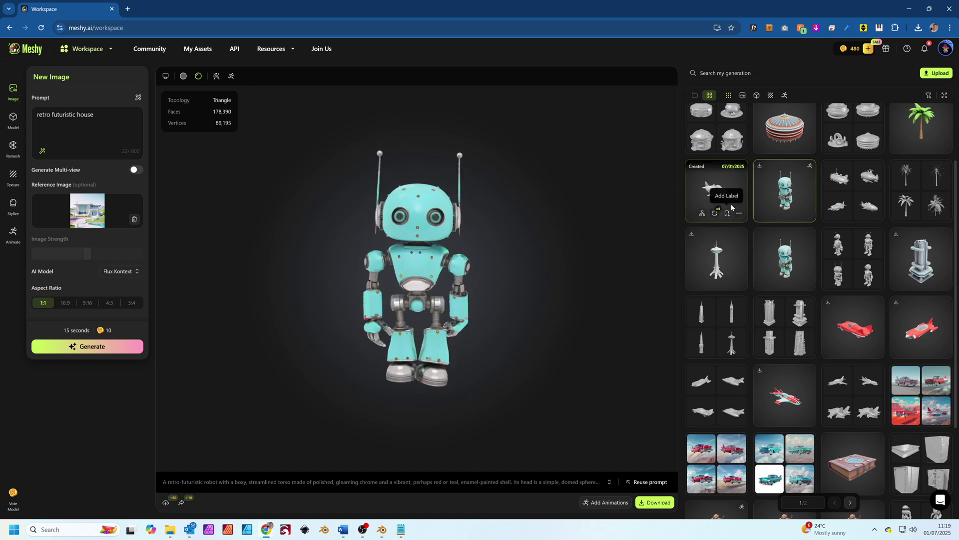
{"action": "left_click", "coordinate": [932, 265]}
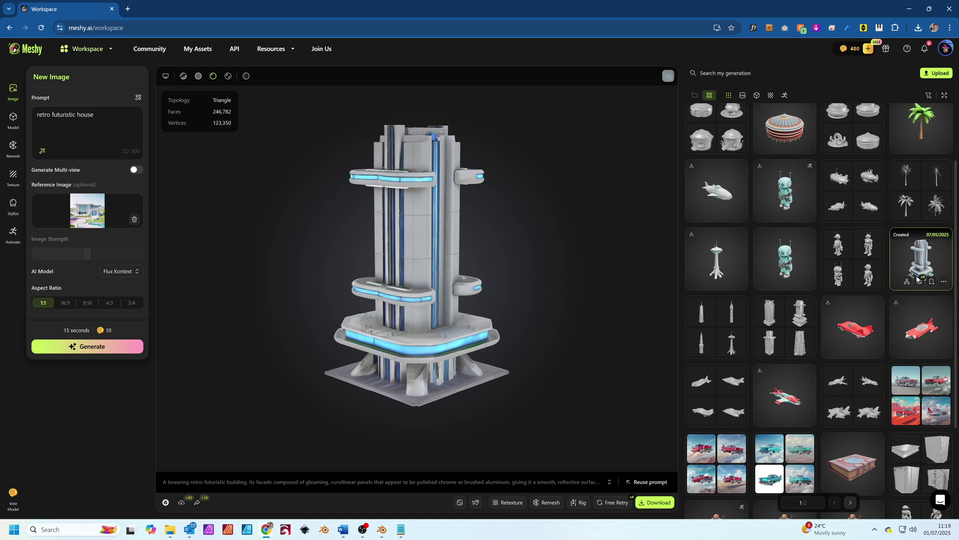
{"action": "left_click", "coordinate": [923, 323]}
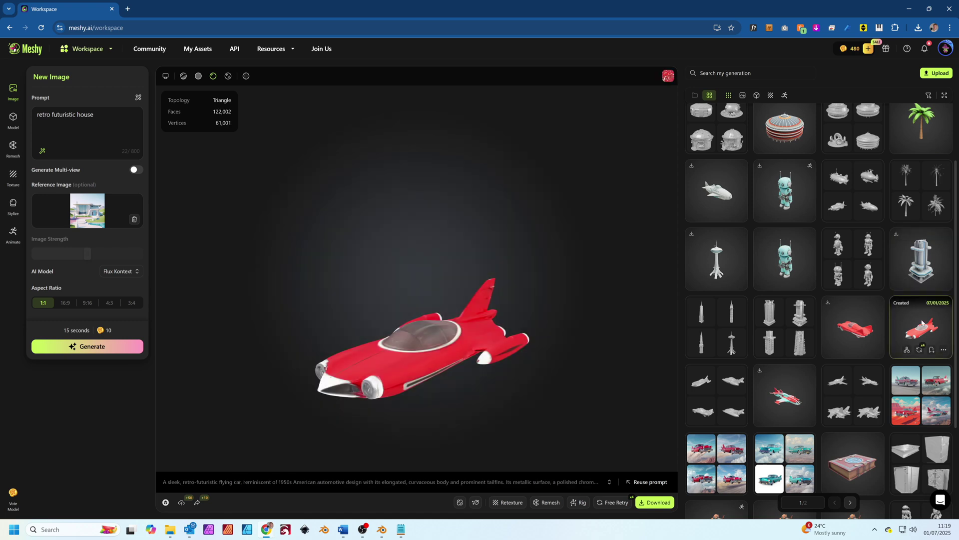
{"action": "left_click", "coordinate": [791, 130]}
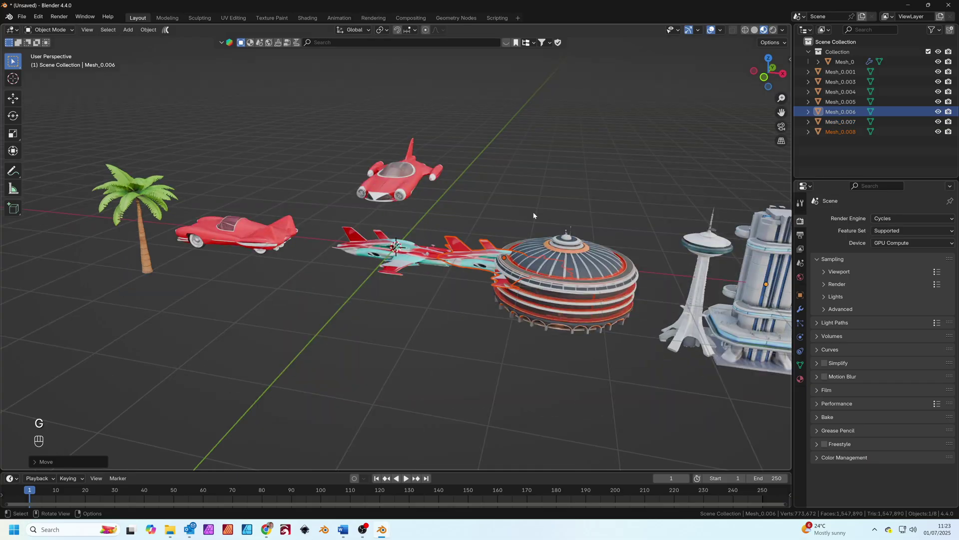
- Scale up the tower, save the scene with Ctrl+S, and look through the camera view
{"action": "key", "text": "s"}
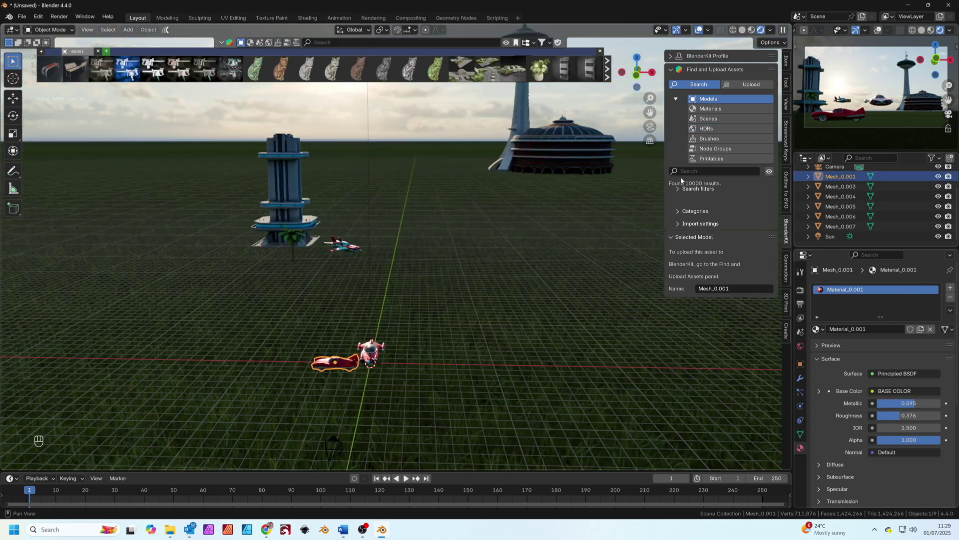
{"action": "mouse_move", "coordinate": [73, 74]}
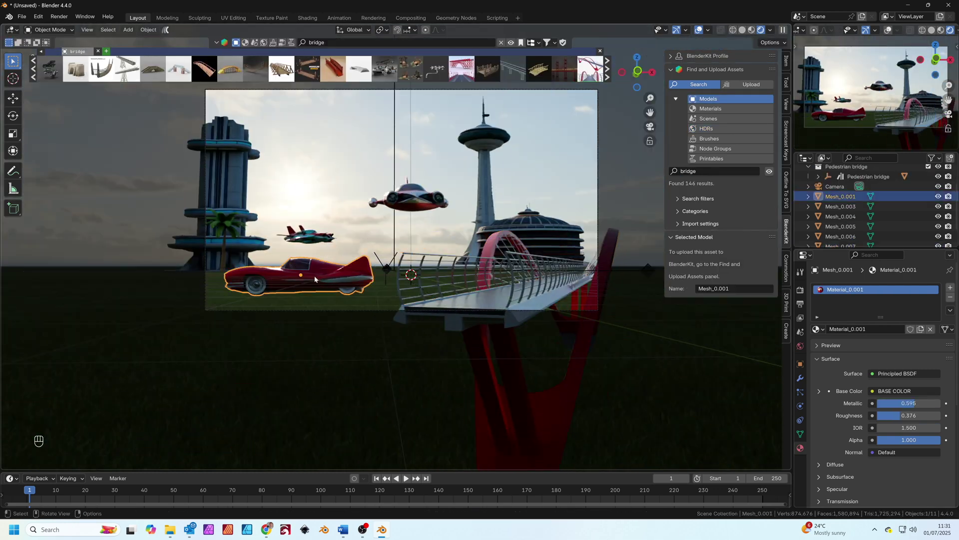
{"action": "key", "text": "ctrl+s"}
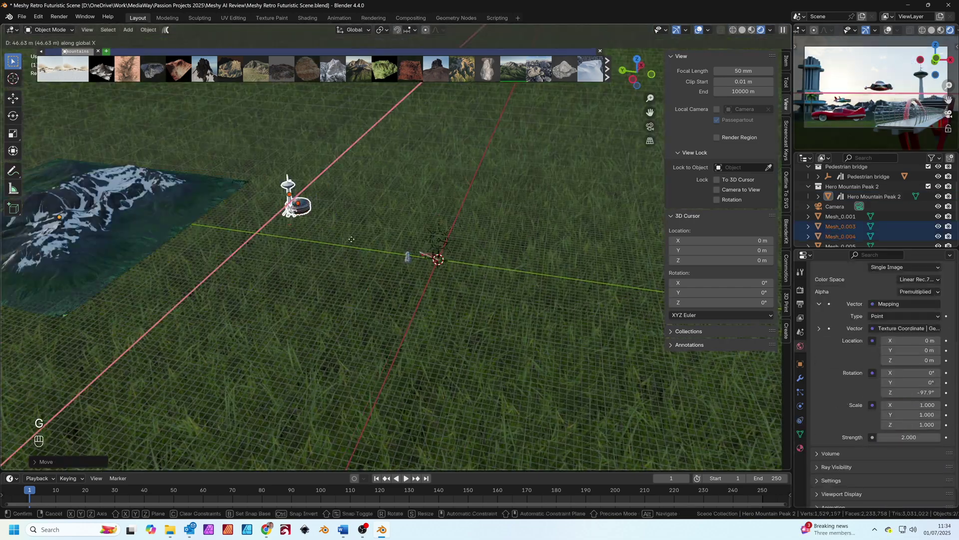
{"action": "key", "text": "KP_0"}
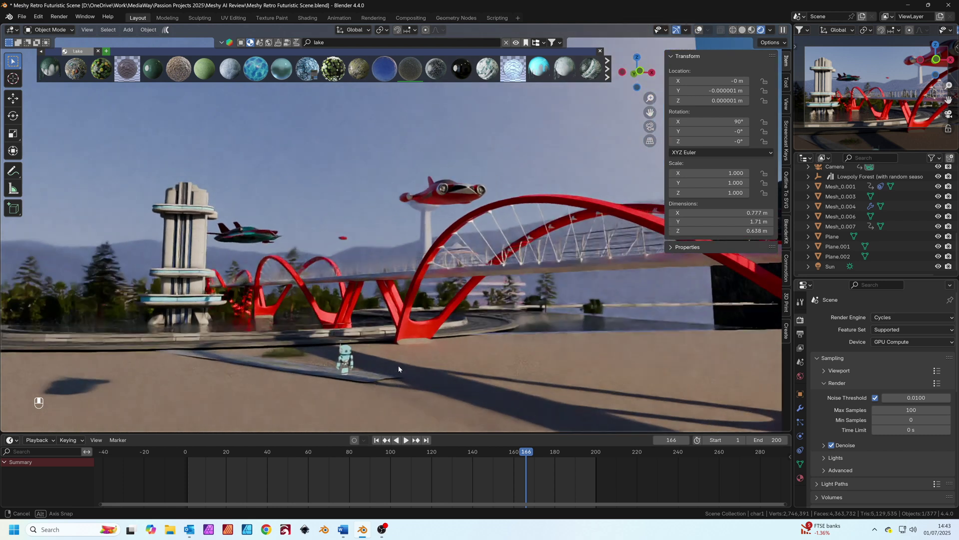
{"action": "scroll", "coordinate": [398, 374], "scroll_direction": "up", "scroll_amount": 6}
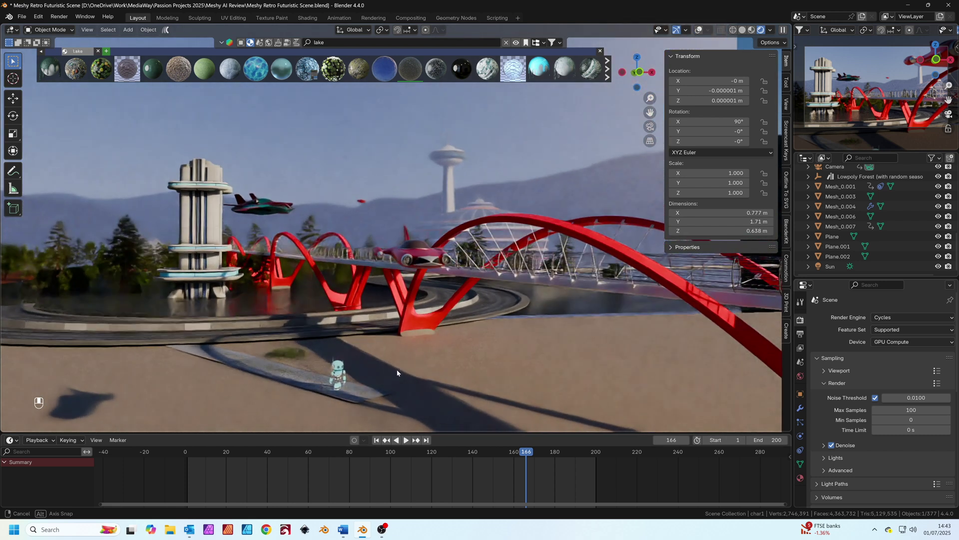
{"action": "middle_click_drag", "start_coordinate": [430, 307], "coordinate": [435, 308]}
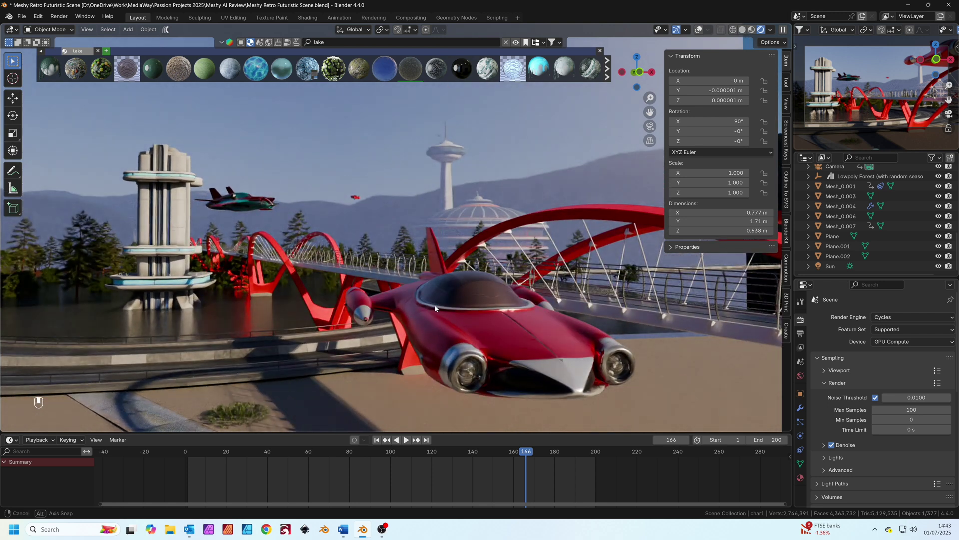